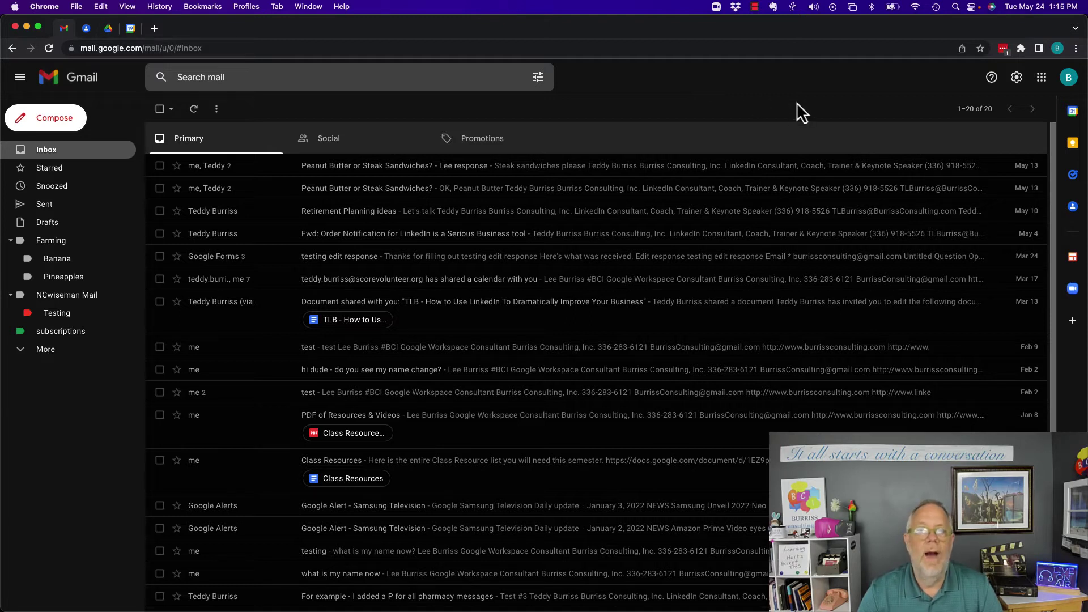
Step: Open Google Account in a new tab via Gmail's Accounts and Import, Other Google Account settings
left_click(1070, 79)
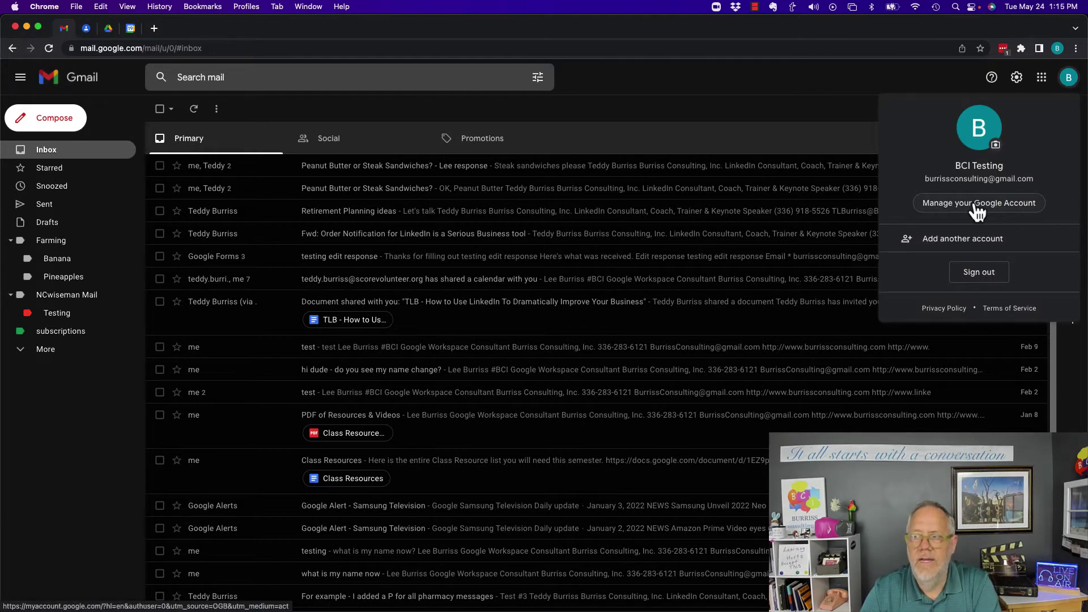
left_click(1016, 78)
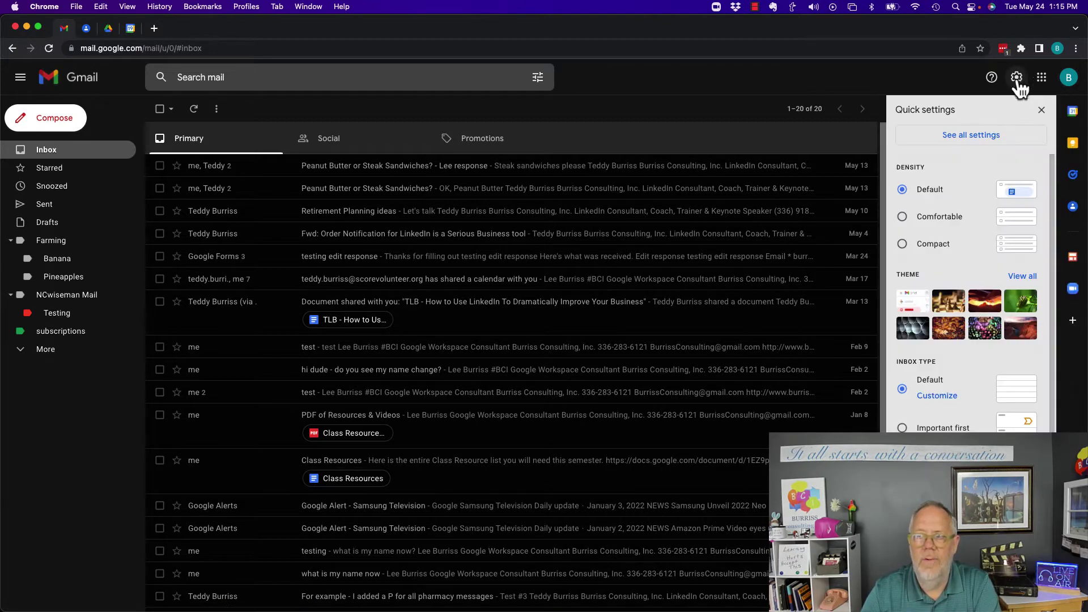
left_click(980, 140)
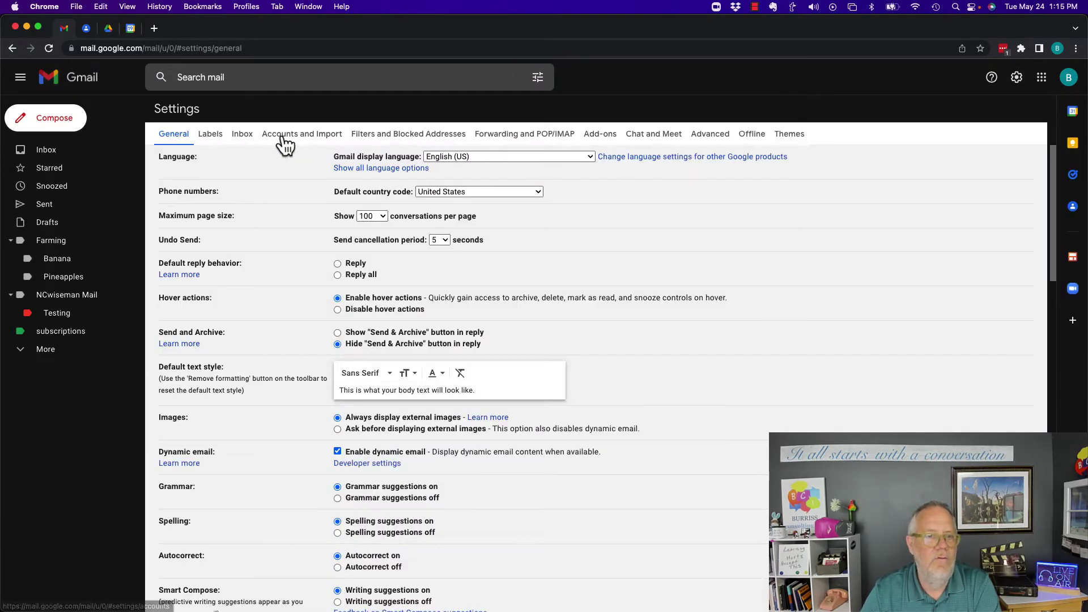
left_click(285, 141)
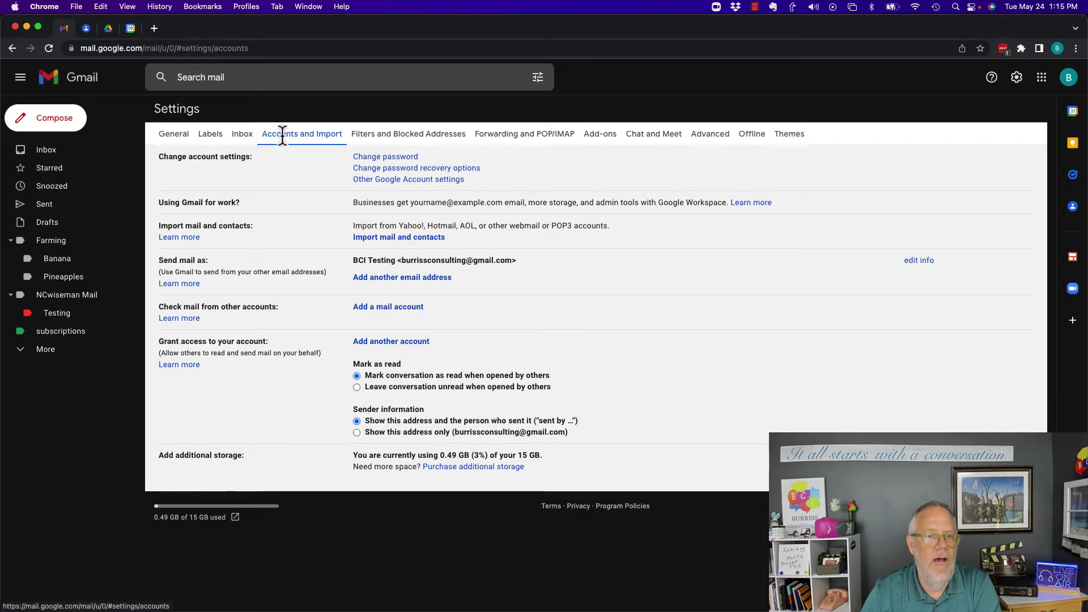
left_click(406, 180)
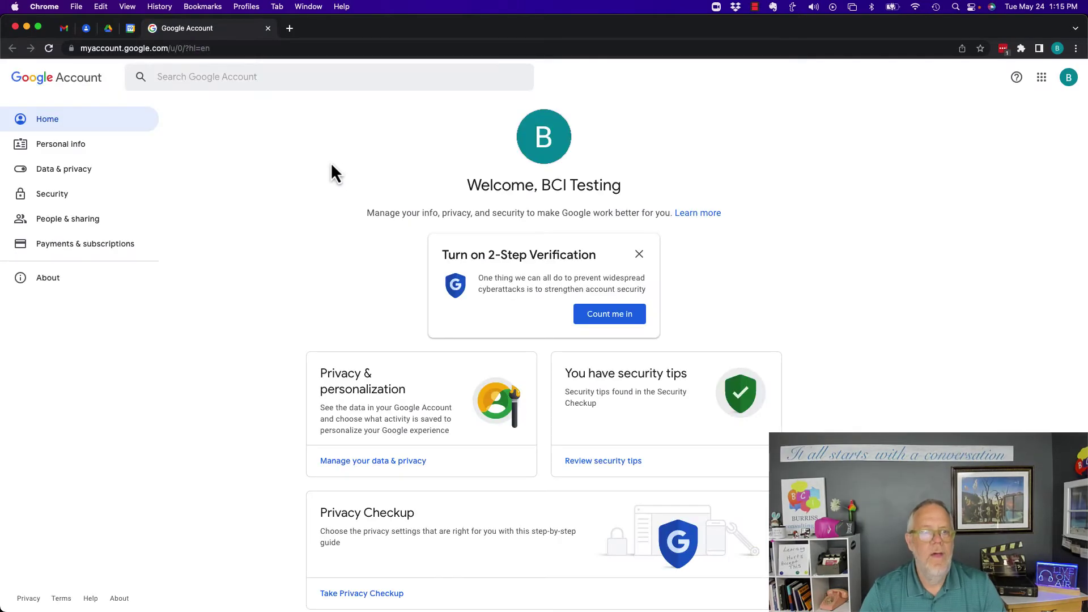
Step: Open the Web & App Activity controls from the History settings on Data & privacy
left_click(75, 169)
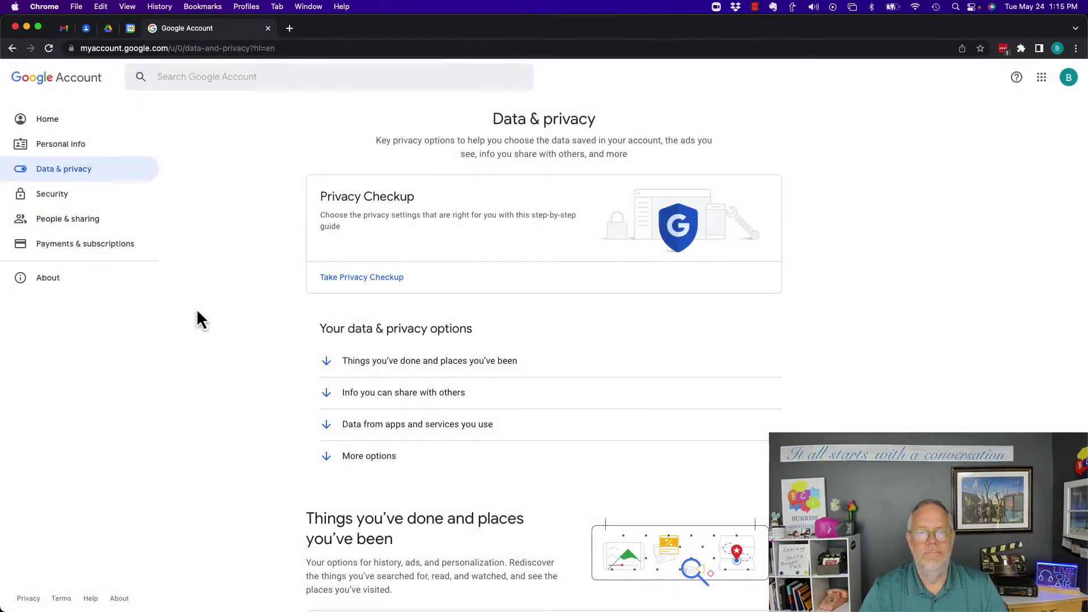
scroll(205, 342, "down", 10)
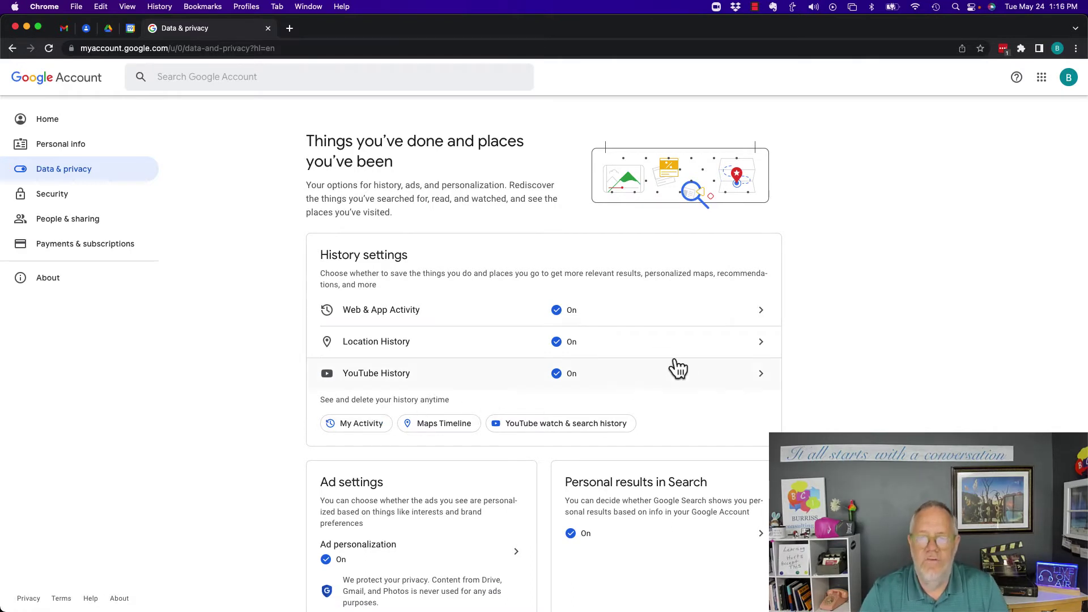
left_click(445, 323)
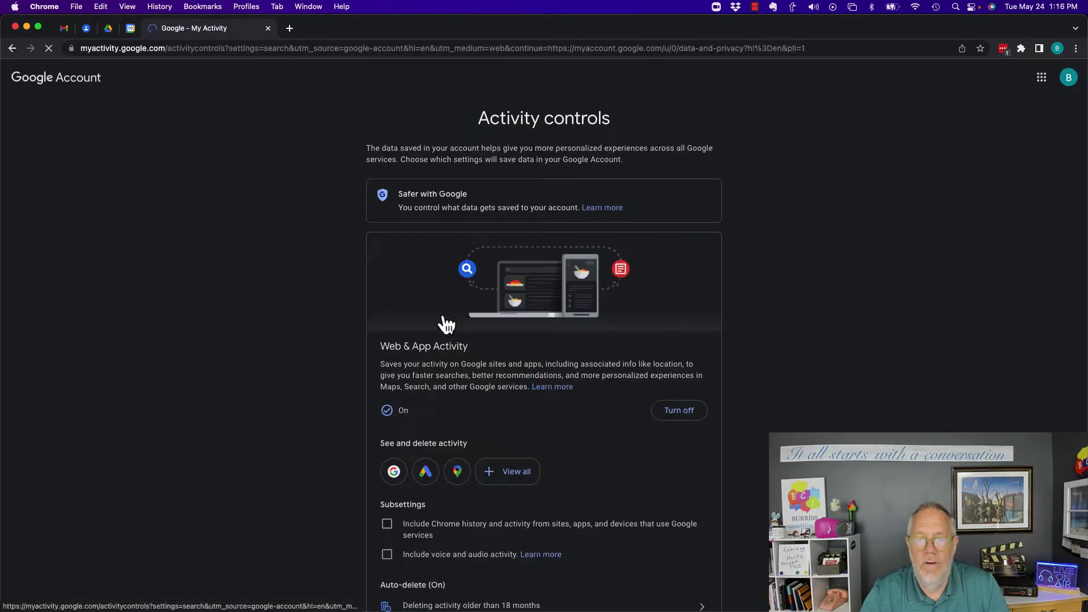
scroll(552, 400, "down", 4)
scroll(550, 393, "up", 2)
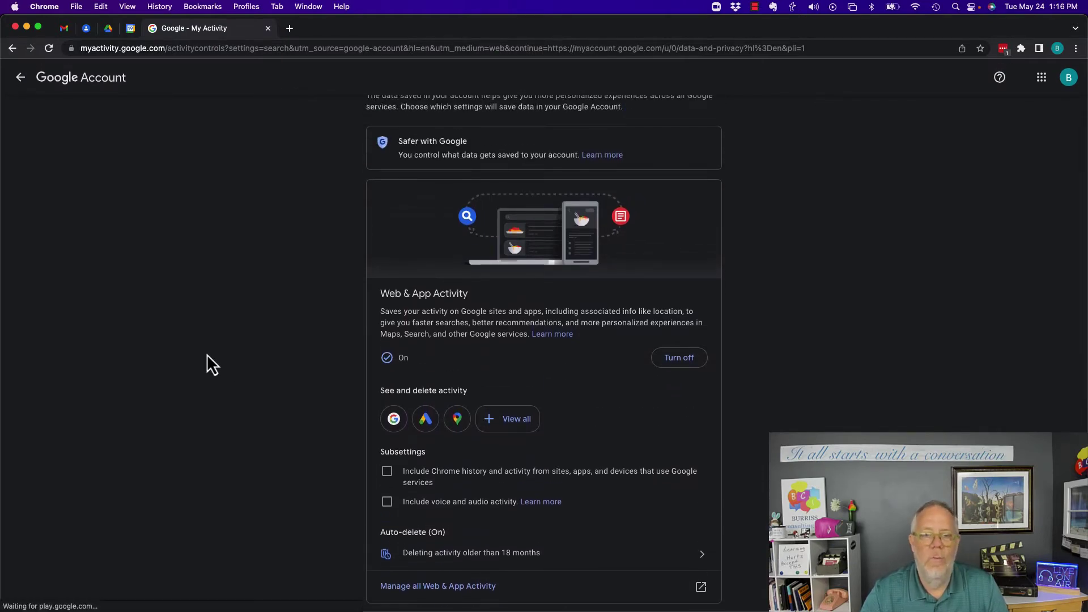
scroll(206, 355, "left", 5)
scroll(226, 362, "down", 8)
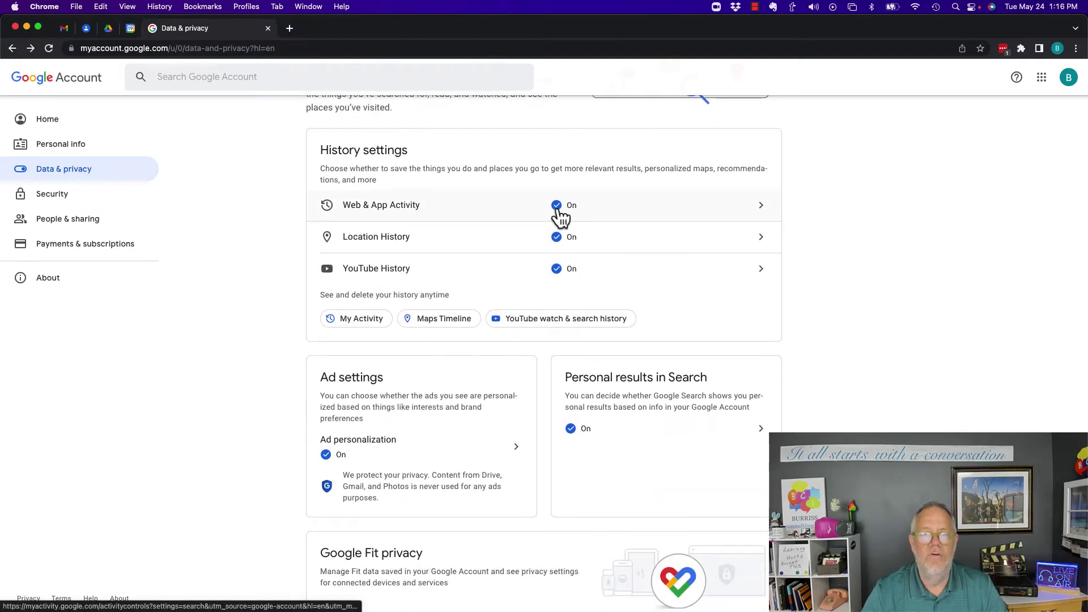
left_click(561, 218)
scroll(566, 432, "down", 2)
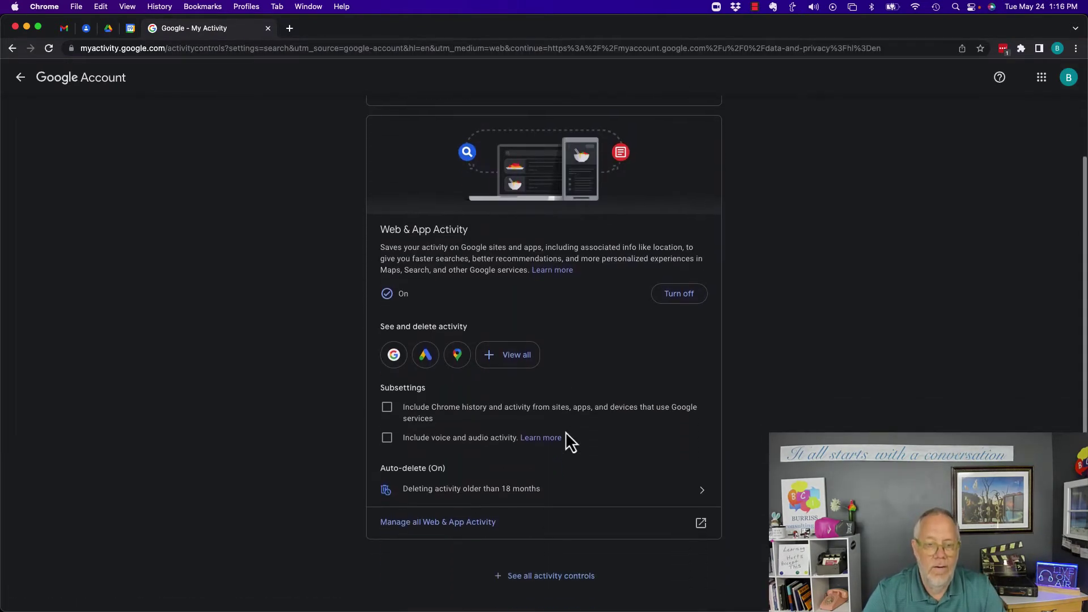
Step: Pause Web & App Activity, dismiss the confirmation and check it reads Paused on Data & privacy
left_click(675, 306)
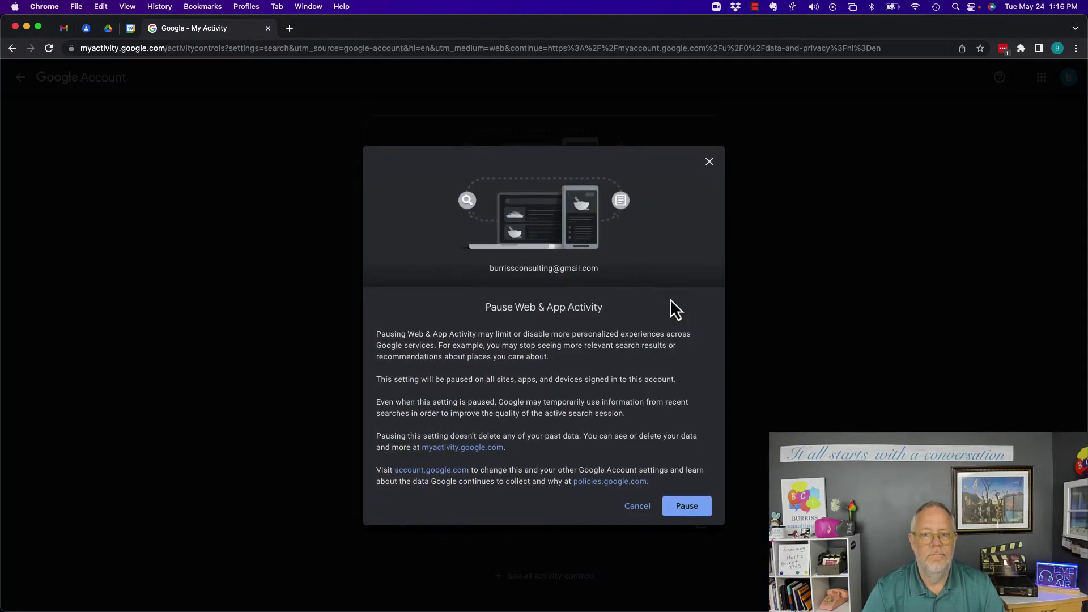
left_click(679, 511)
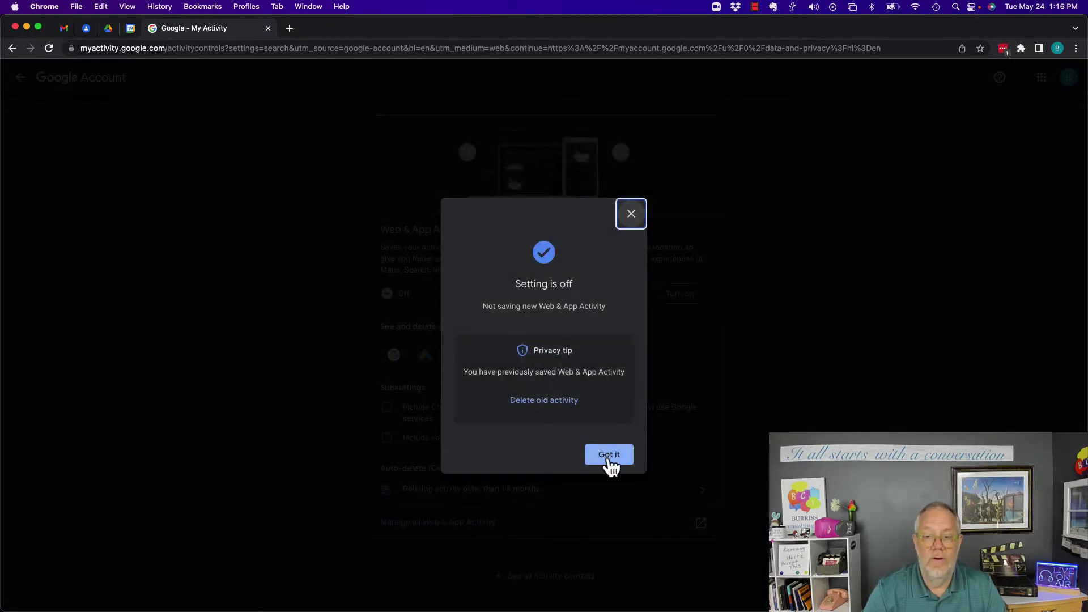
left_click(608, 458)
scroll(260, 258, "left", 5)
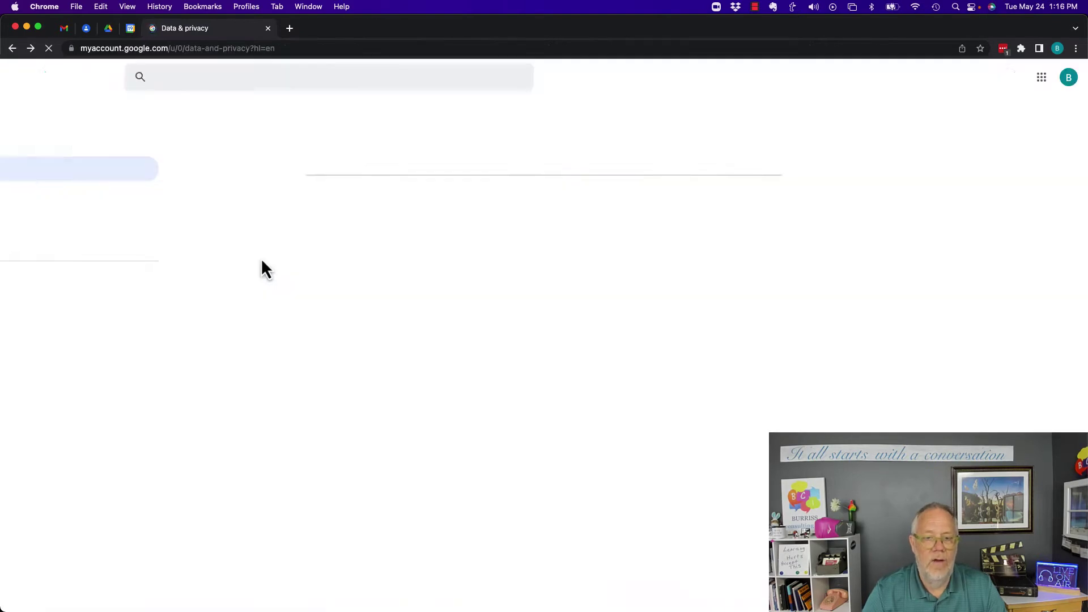
scroll(262, 261, "down", 10)
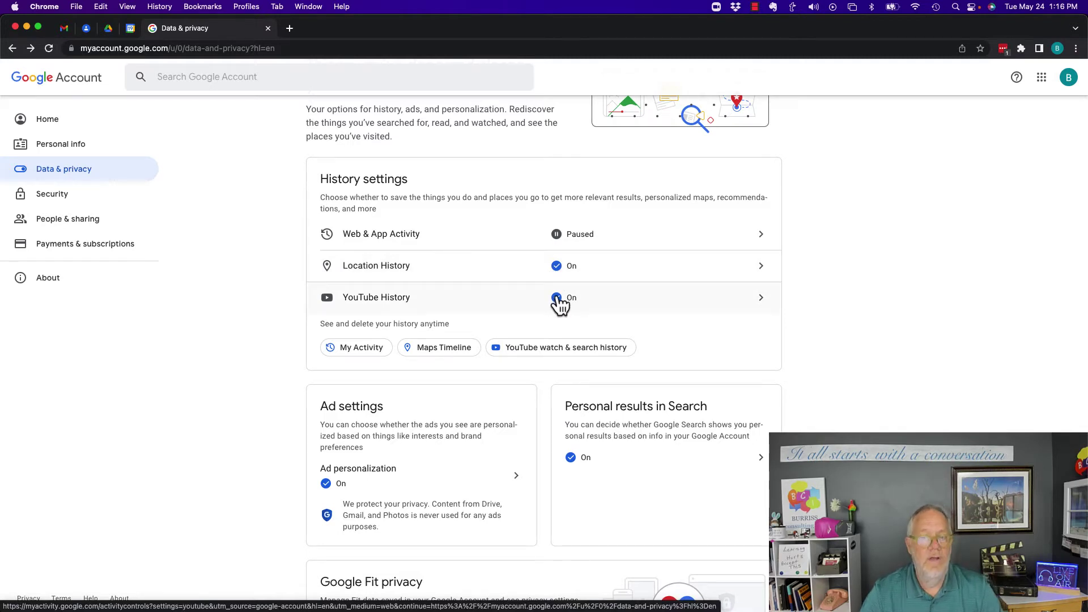
scroll(511, 328, "up", 1)
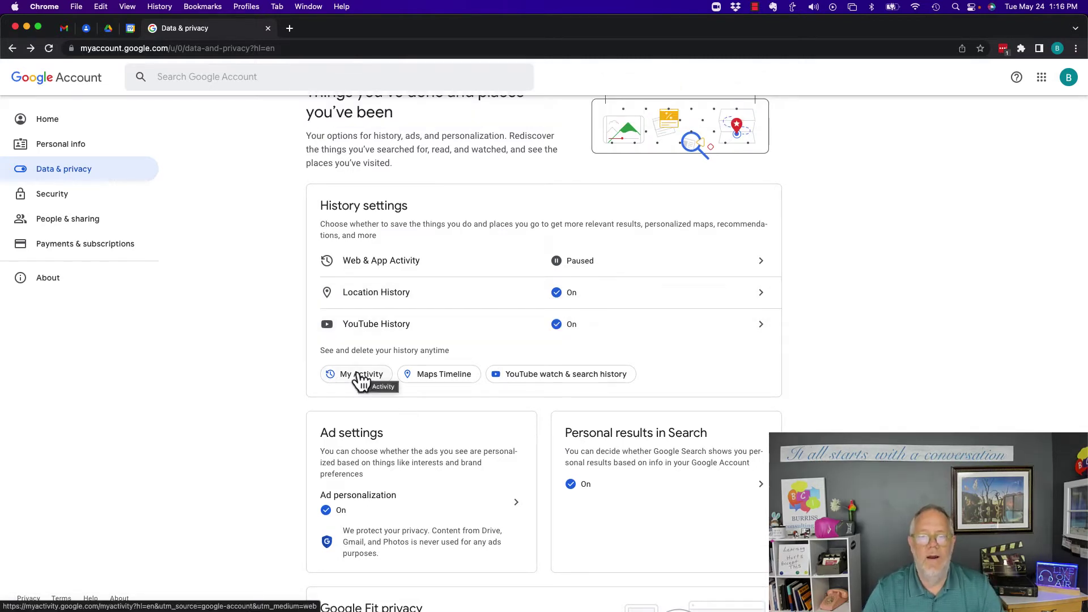
Step: Open My Activity from History settings and scroll through the entries starting May 18
left_click(359, 375)
scroll(529, 457, "down", 3)
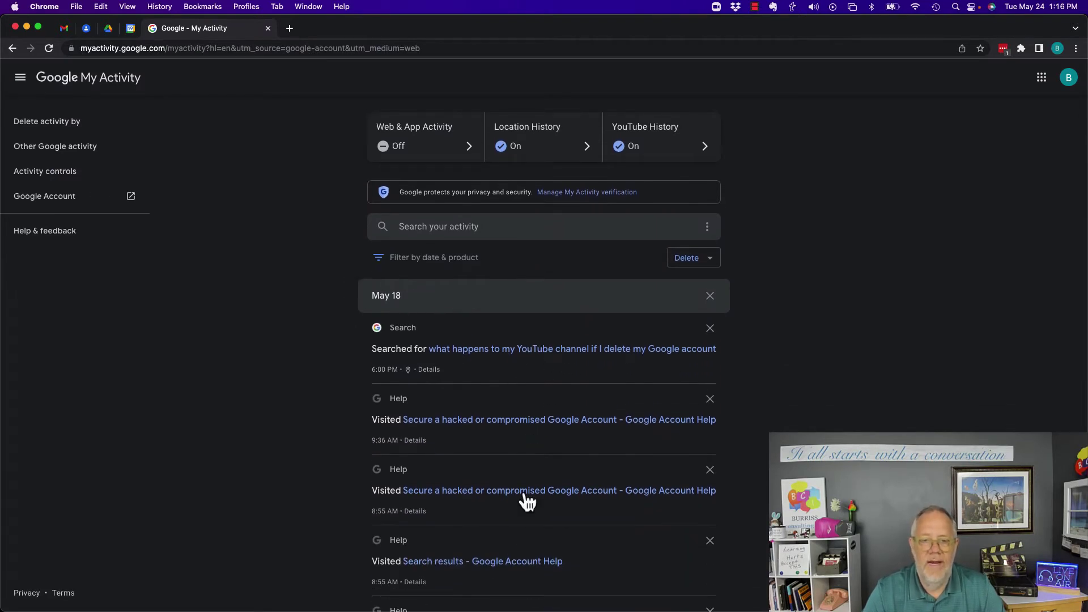
scroll(527, 501, "down", 10)
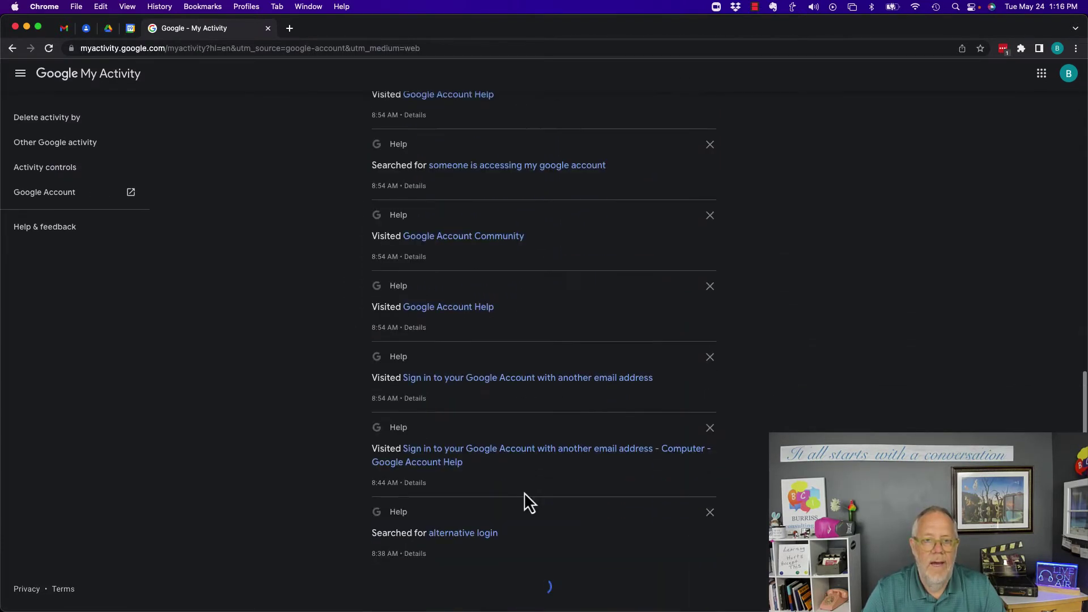
scroll(524, 492, "down", 4)
scroll(525, 492, "down", 3)
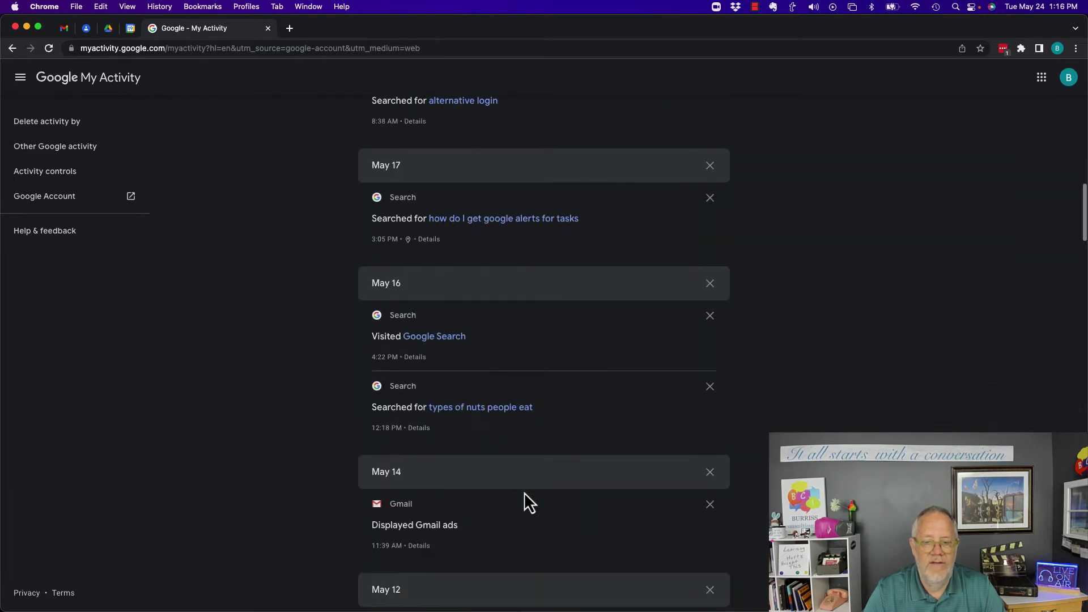
scroll(524, 492, "up", 15)
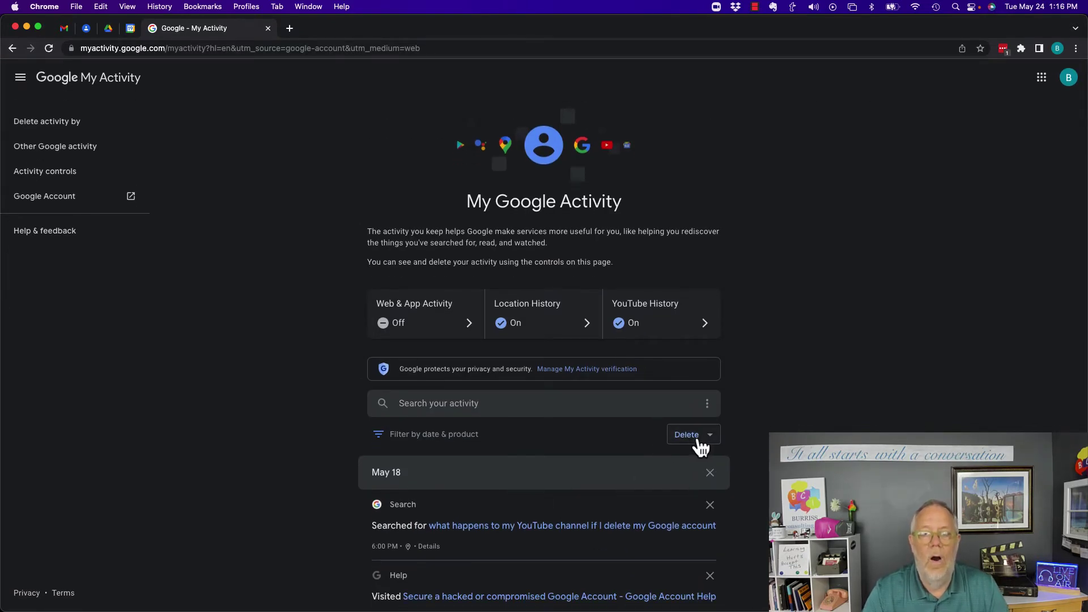
Step: Delete all-time activity across all 12 products, then swipe back to Data & privacy
left_click(687, 435)
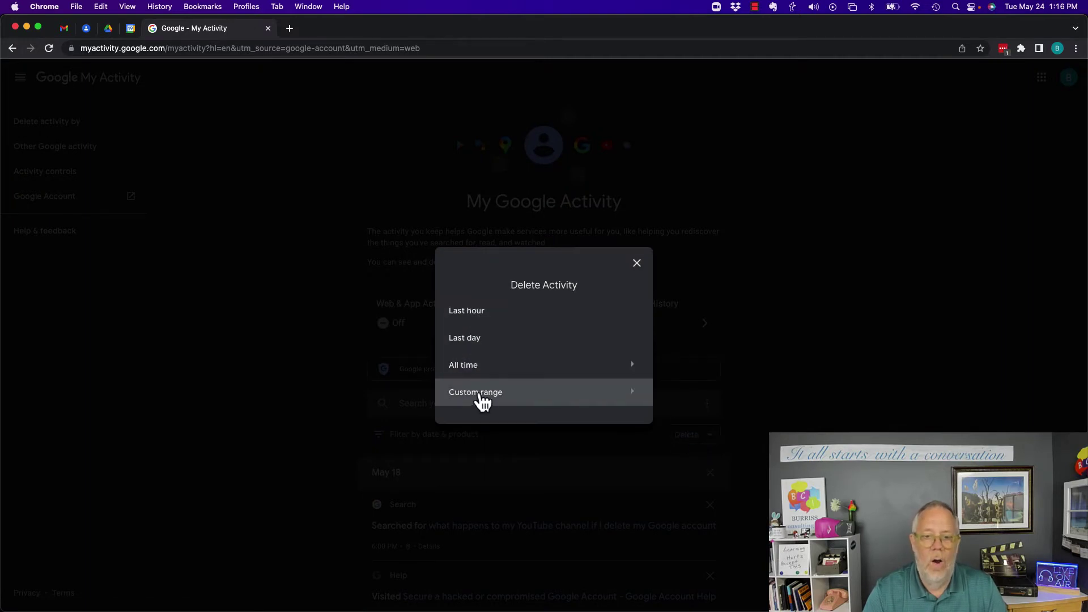
left_click(468, 363)
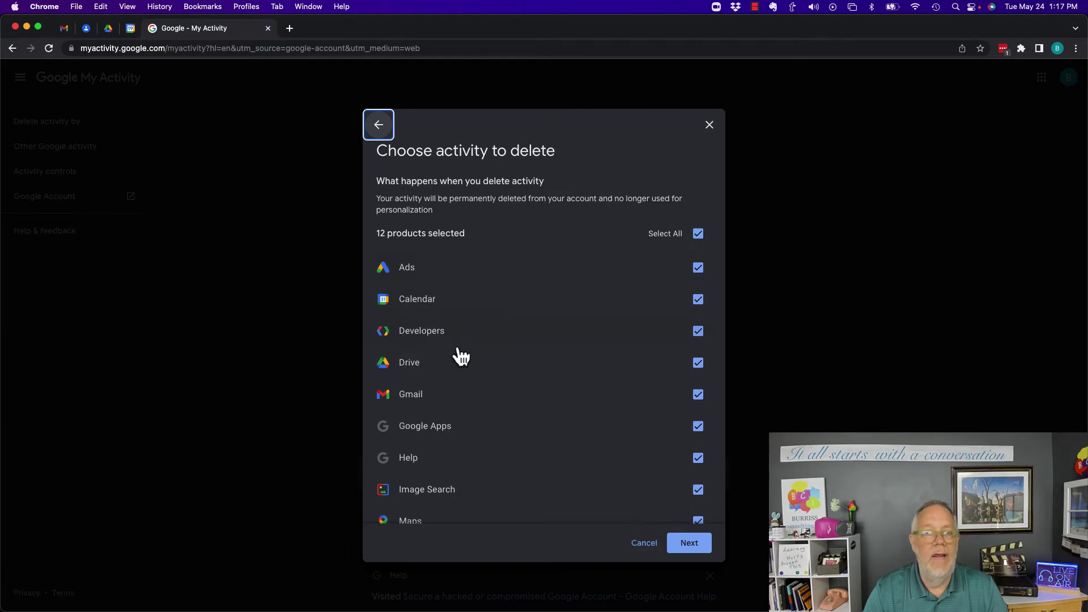
scroll(478, 403, "down", 2)
scroll(482, 403, "down", 2)
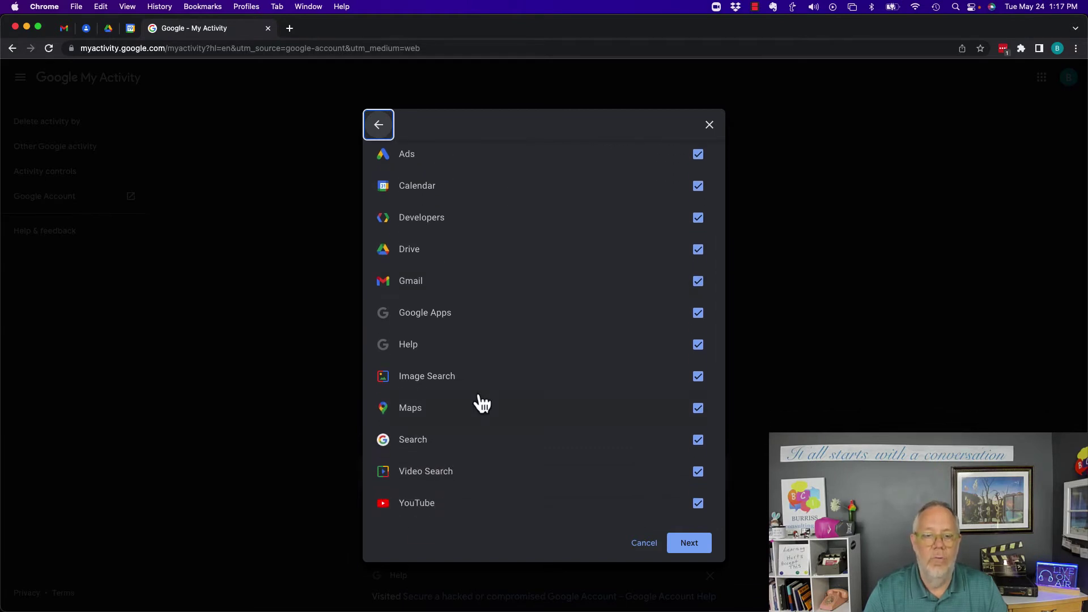
scroll(481, 403, "up", 4)
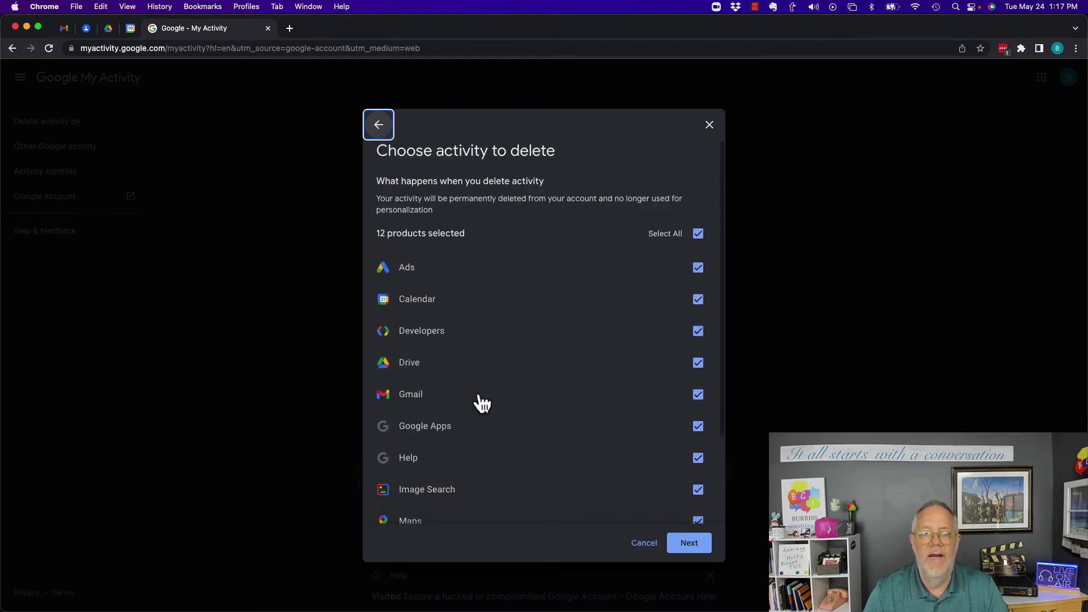
left_click(685, 547)
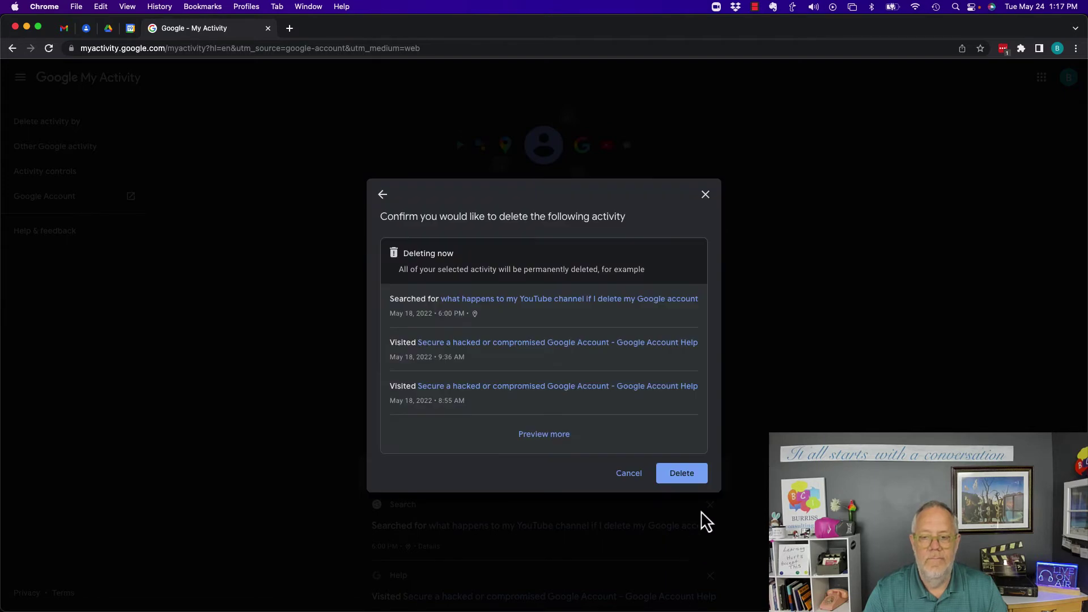
left_click(680, 479)
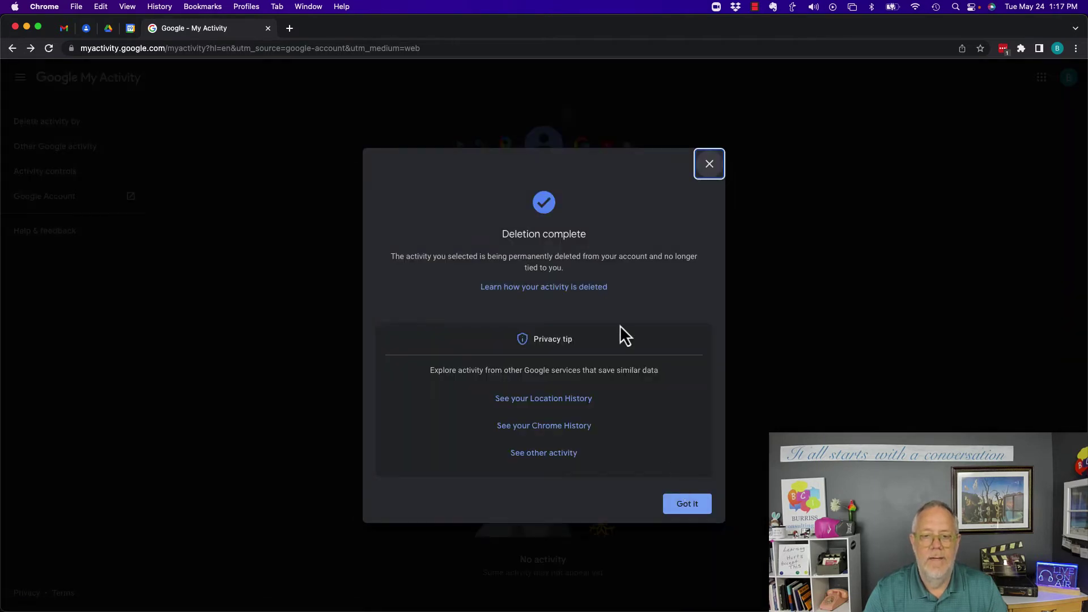
left_click(686, 510)
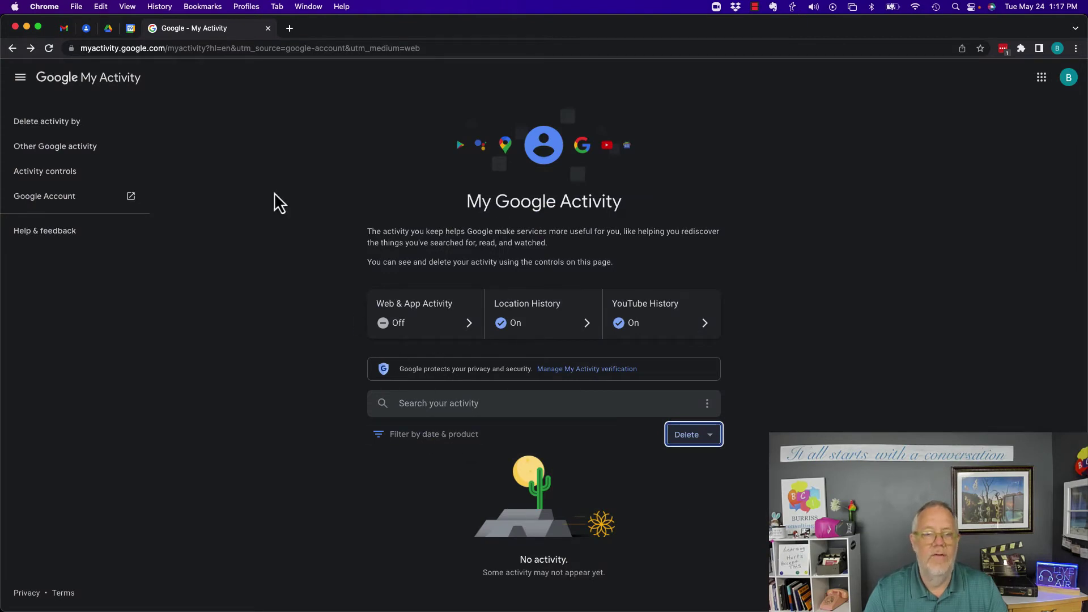
scroll(273, 240, "left", 5)
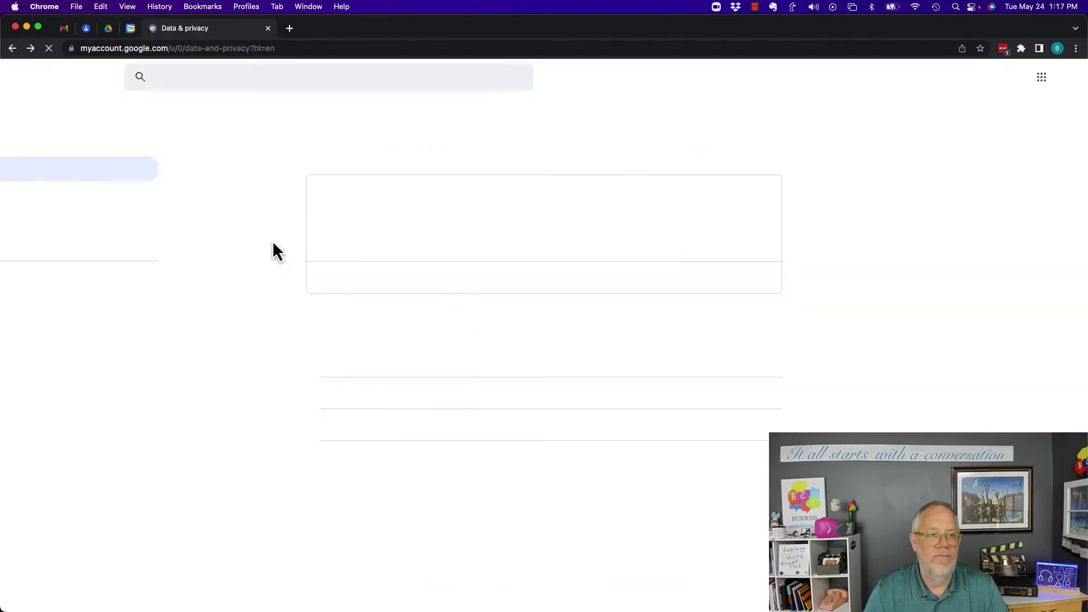
Step: Pause Location History and return to the history settings
scroll(382, 399, "down", 7)
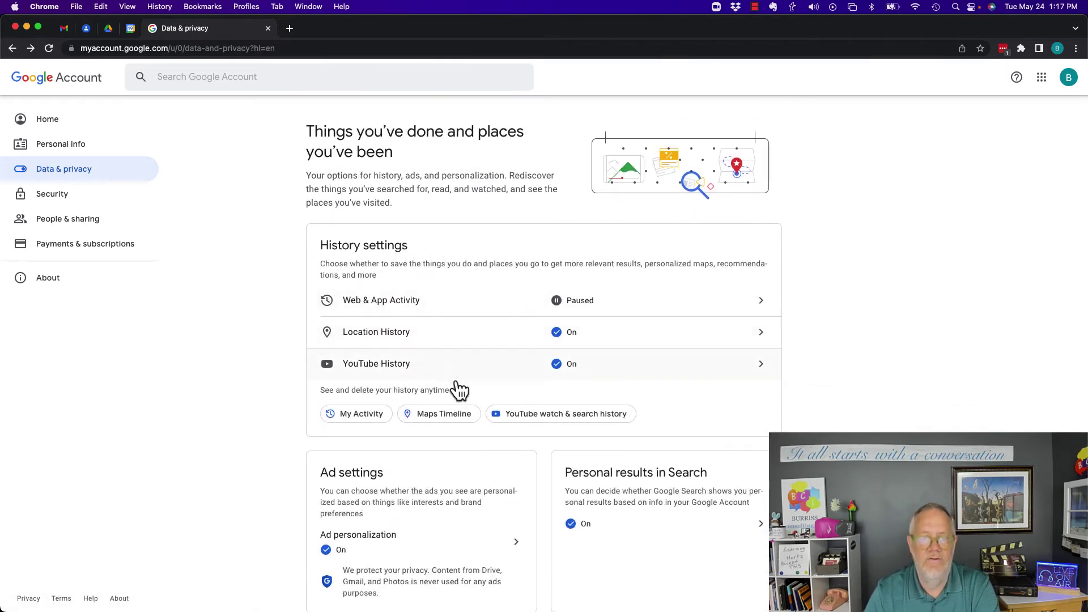
left_click(558, 335)
left_click(676, 411)
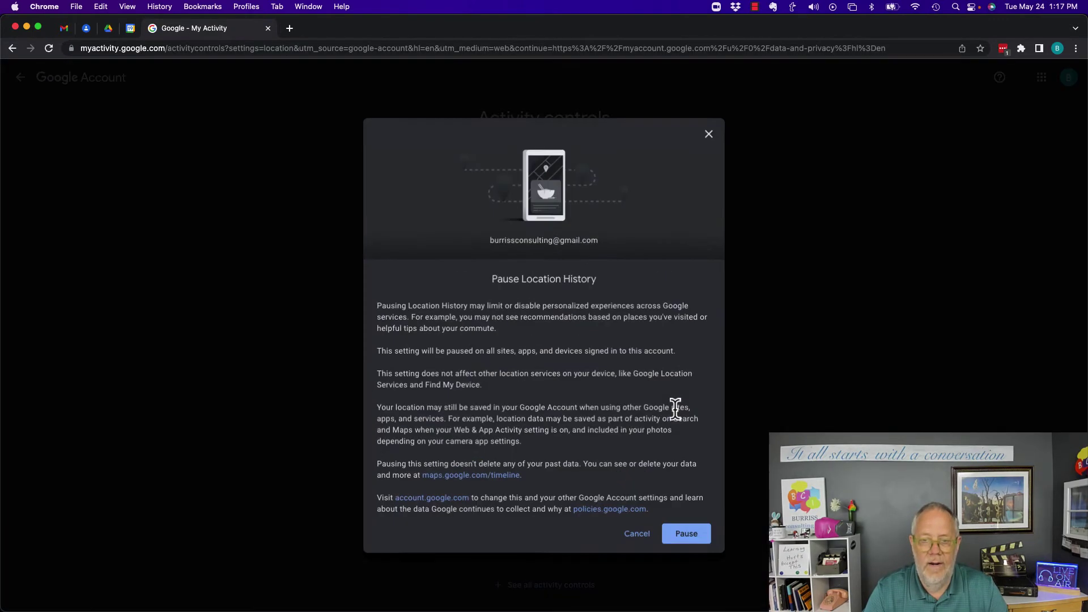
left_click(679, 535)
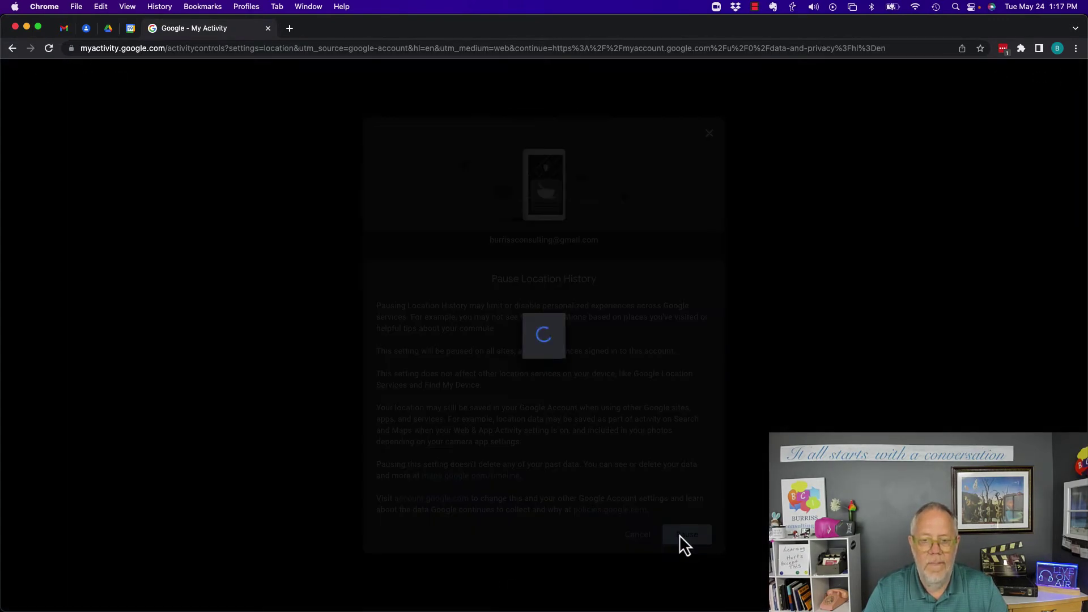
left_click(645, 482)
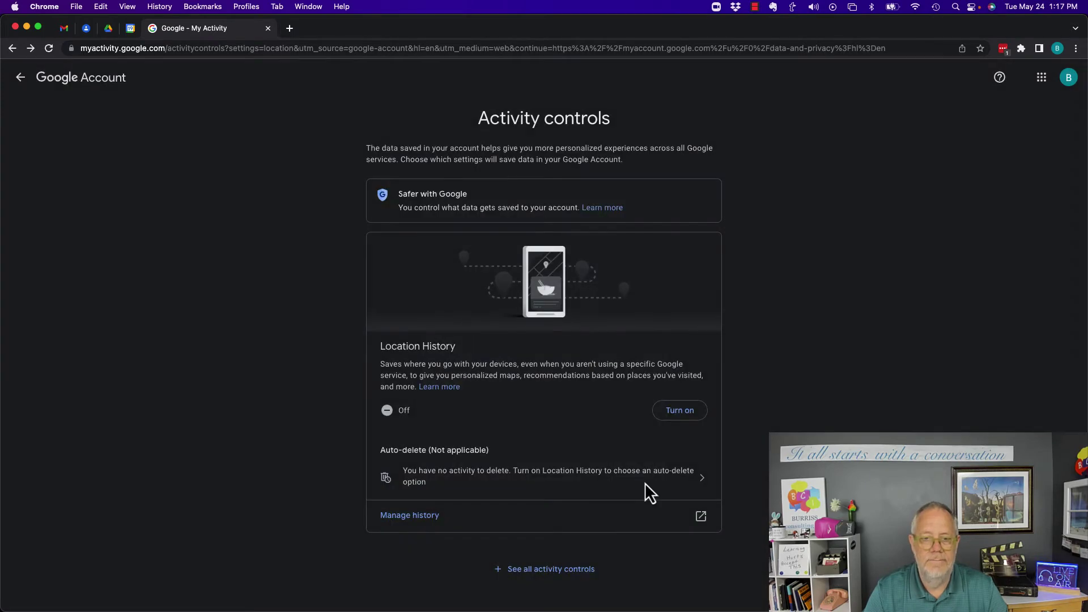
scroll(562, 426, "left", 5)
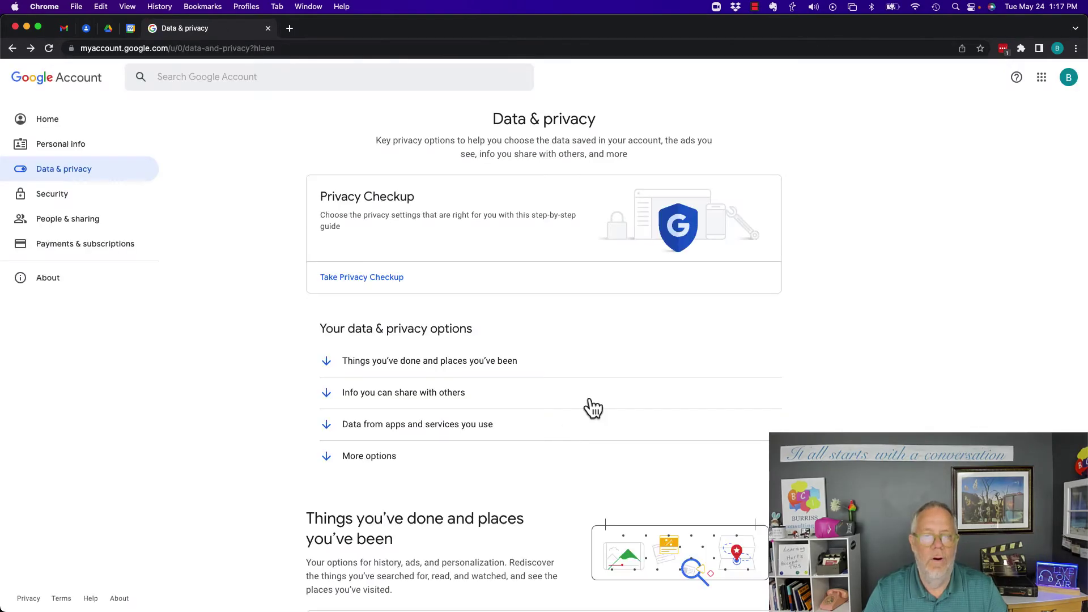
Step: Pause YouTube History and dismiss its confirmation
scroll(624, 344, "down", 6)
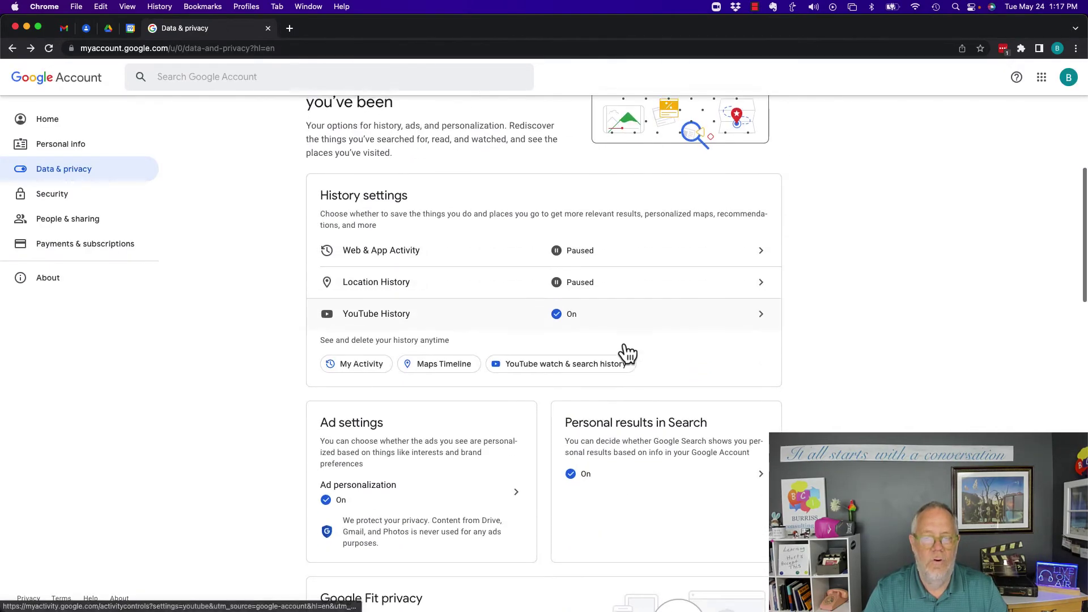
left_click(559, 322)
left_click(679, 397)
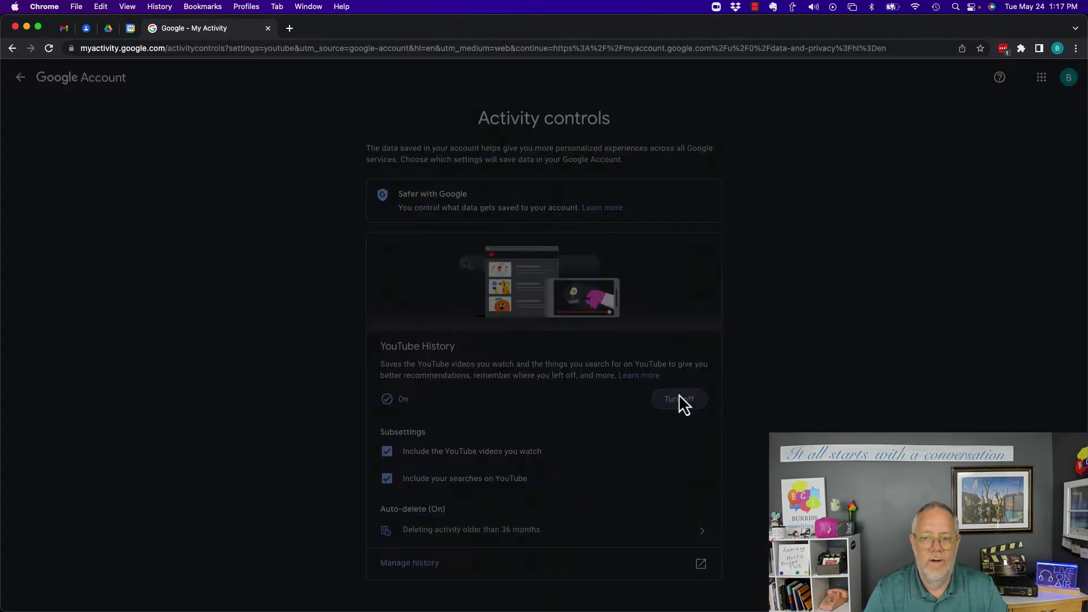
left_click(679, 496)
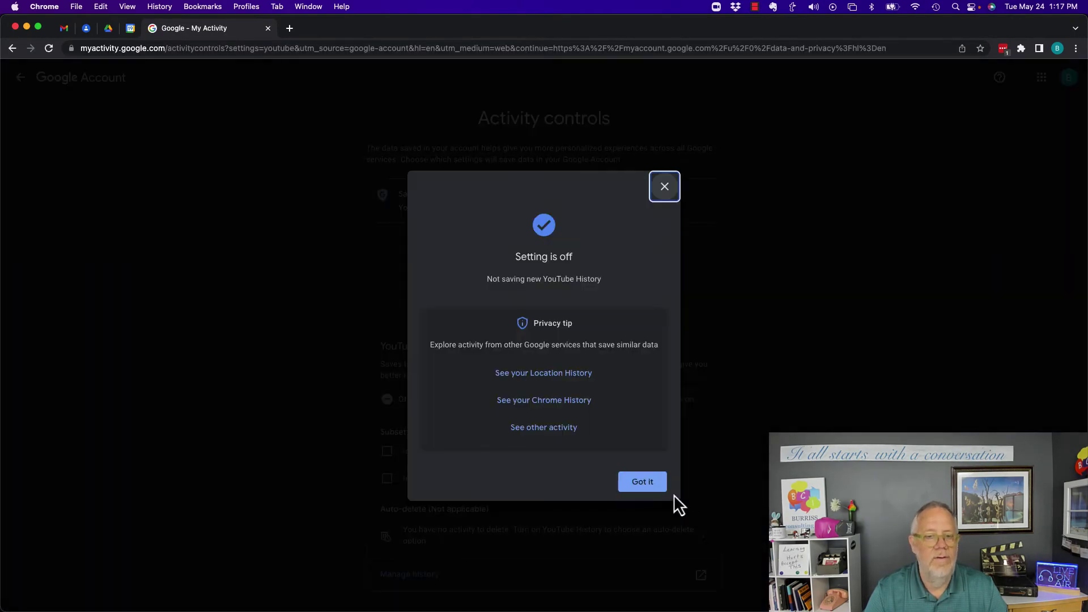
left_click(646, 484)
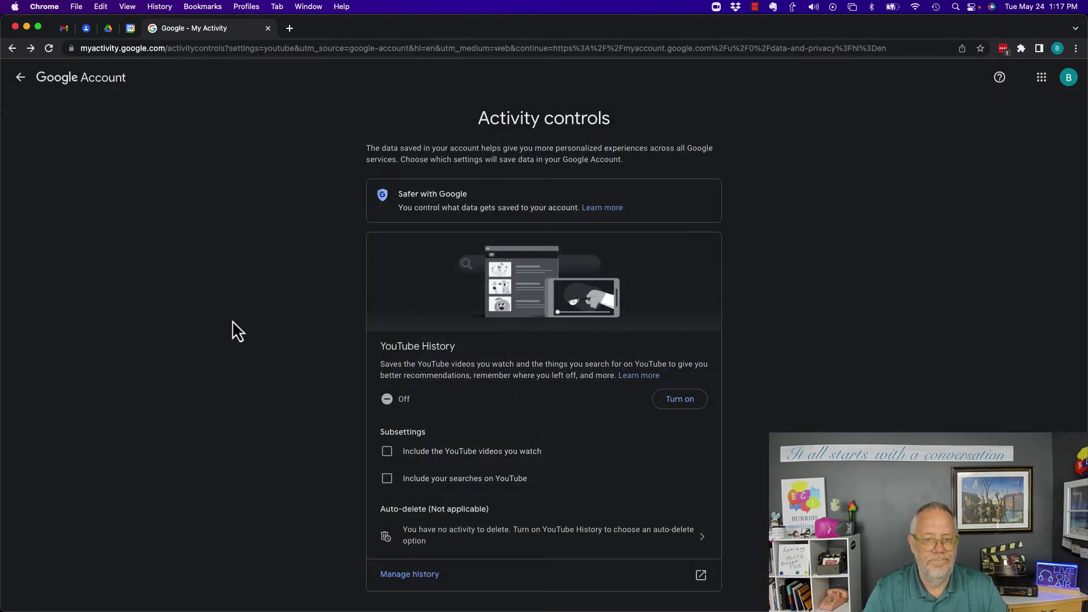
scroll(232, 323, "down", 7)
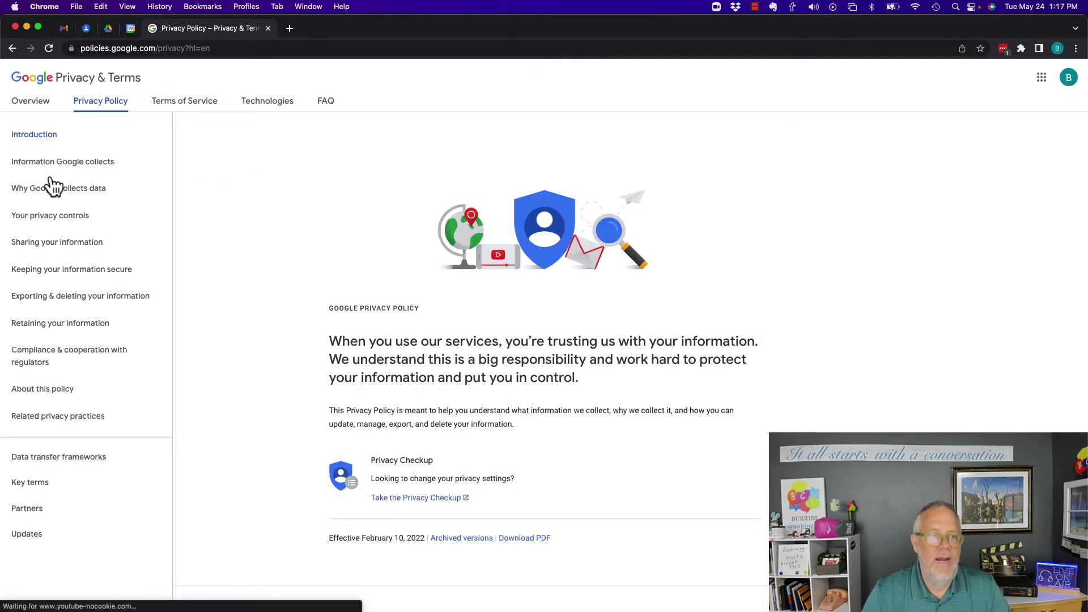
Step: Jump to 'Why Google collects data' and highlight the personalized services paragraph
left_click(54, 187)
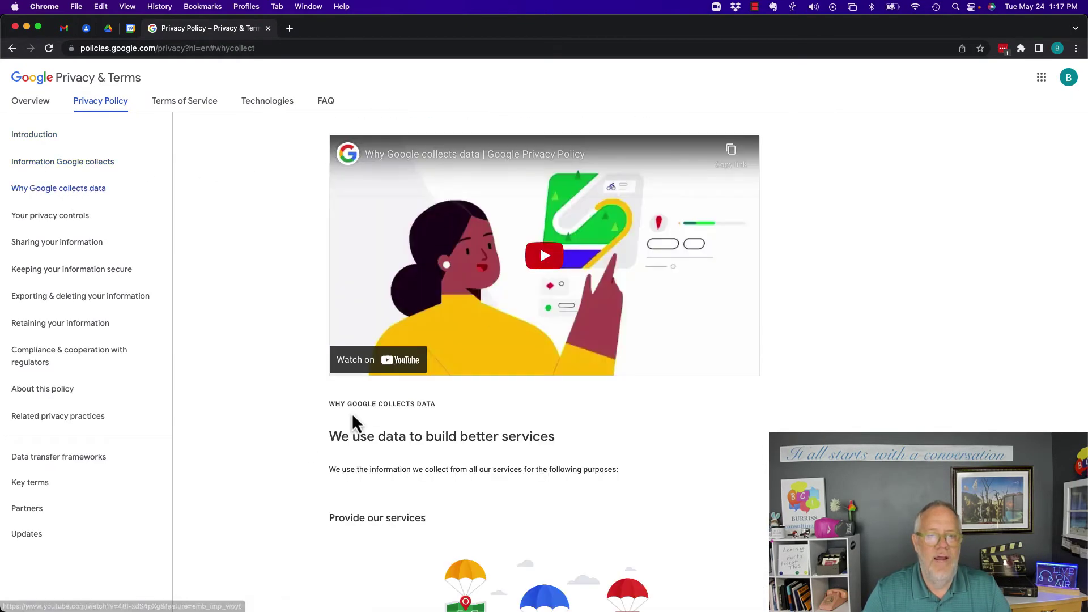
scroll(303, 447, "down", 3)
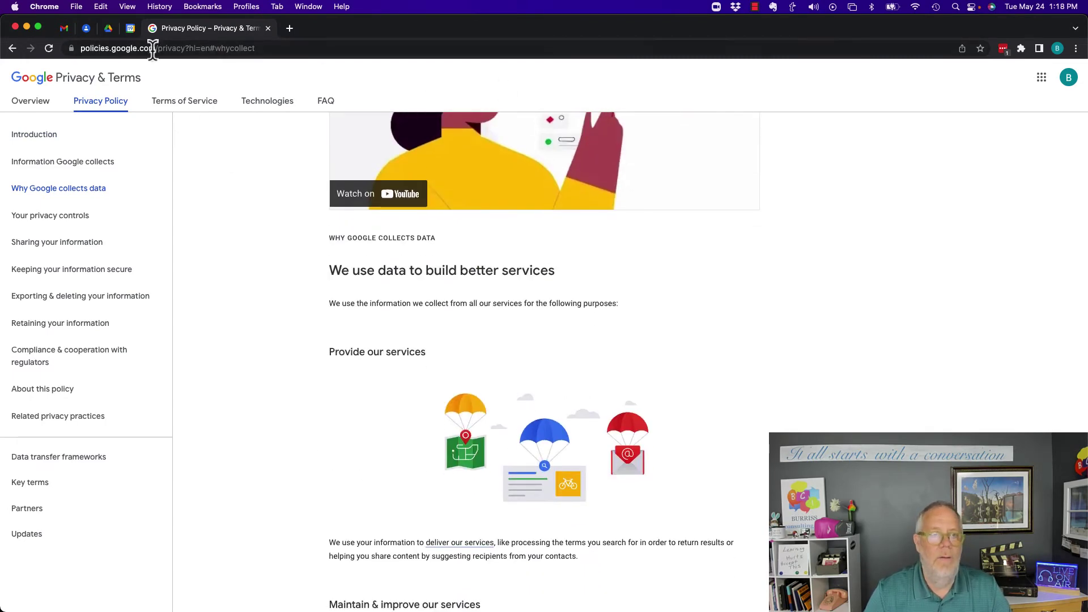
scroll(291, 342, "down", 10)
left_click_drag(346, 308, 452, 308)
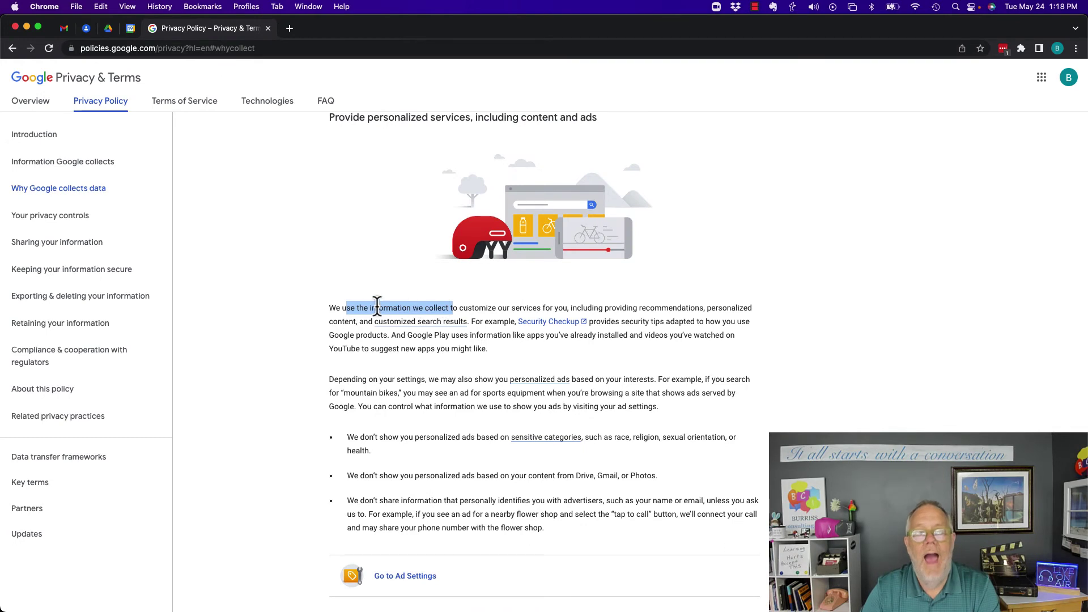
left_click_drag(336, 308, 726, 315)
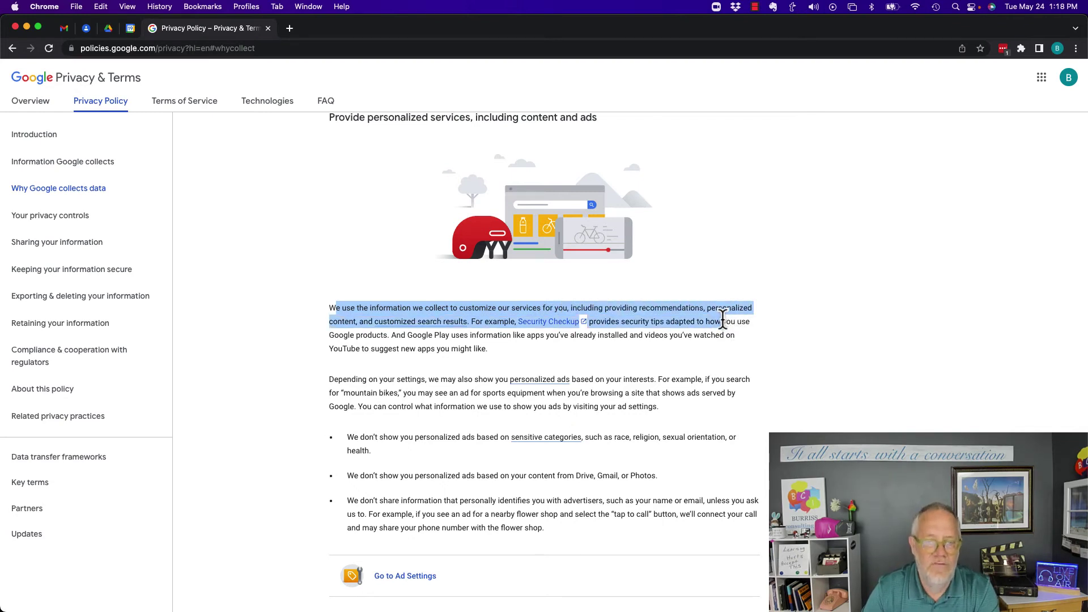
left_click_drag(723, 328, 725, 358)
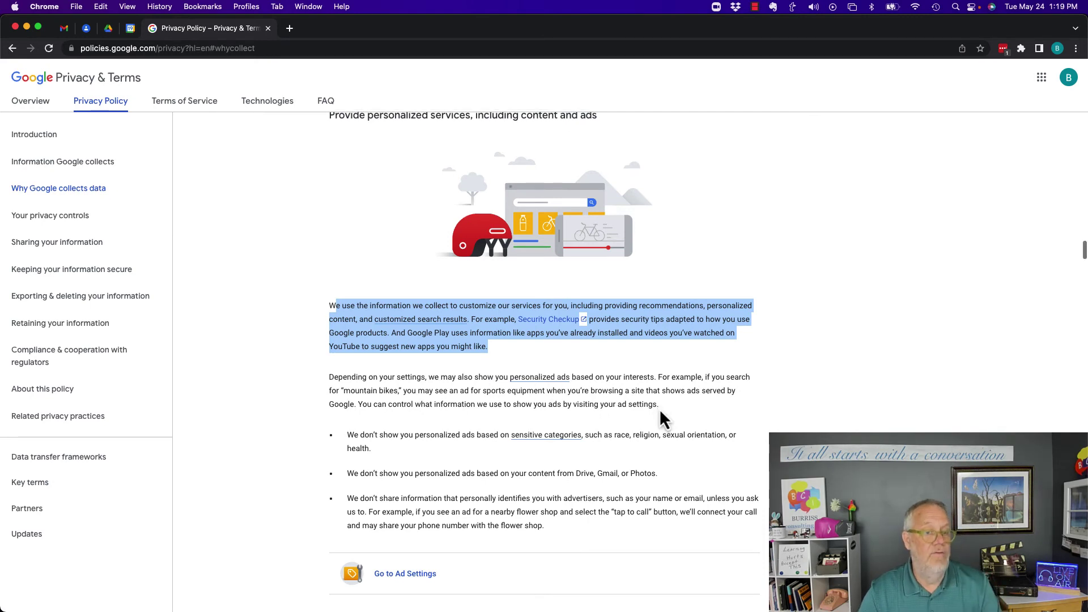
scroll(660, 412, "down", 4)
scroll(660, 412, "up", 10)
scroll(659, 410, "up", 5)
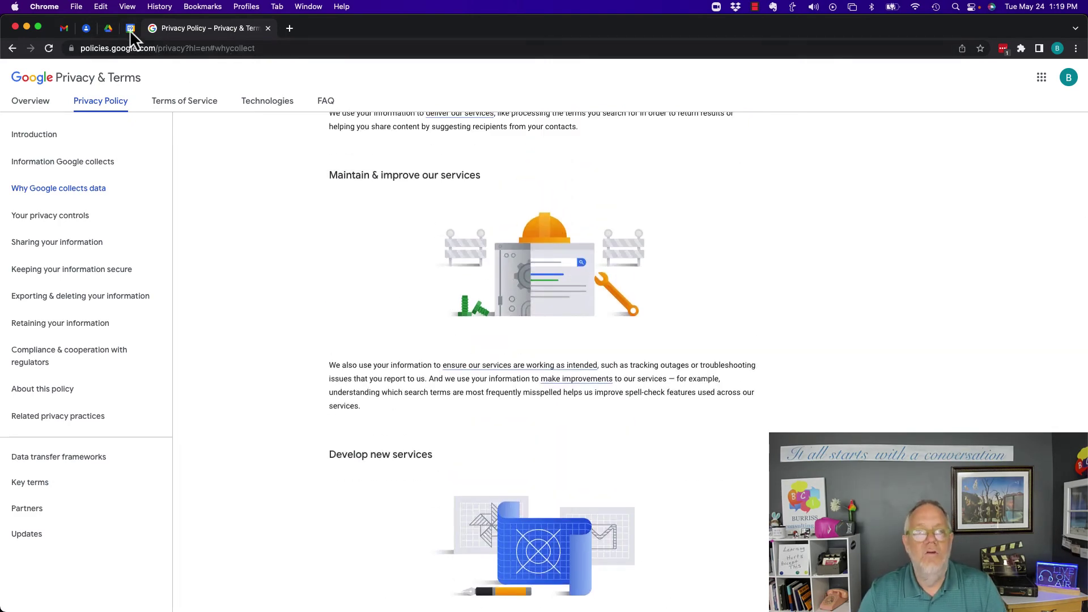
Step: Go back twice to Data & privacy and scroll through the paused history settings and data options
left_click(15, 56)
left_click(15, 55)
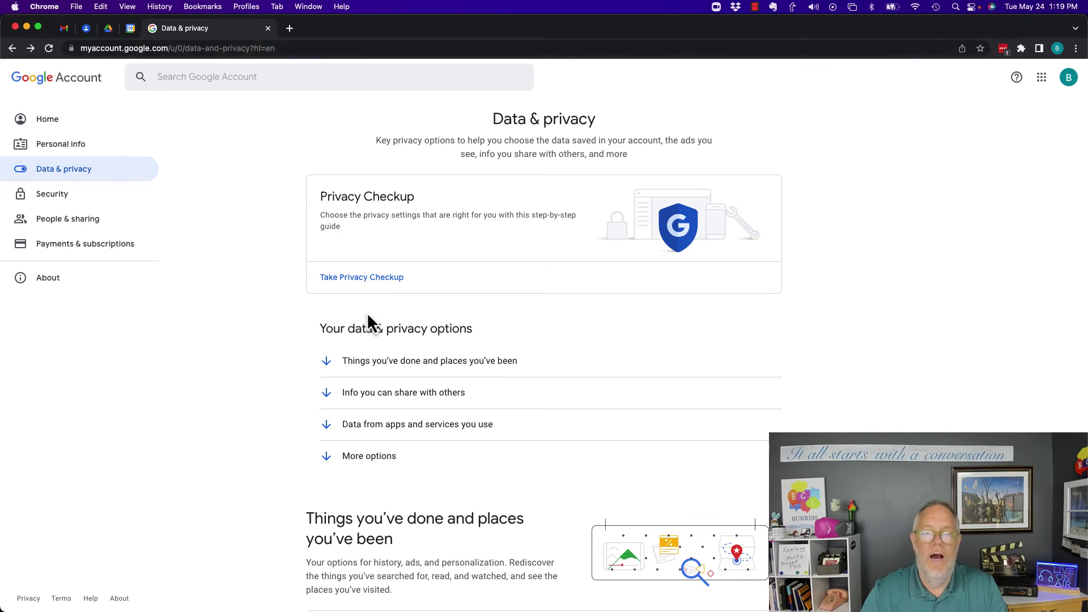
scroll(366, 312, "down", 5)
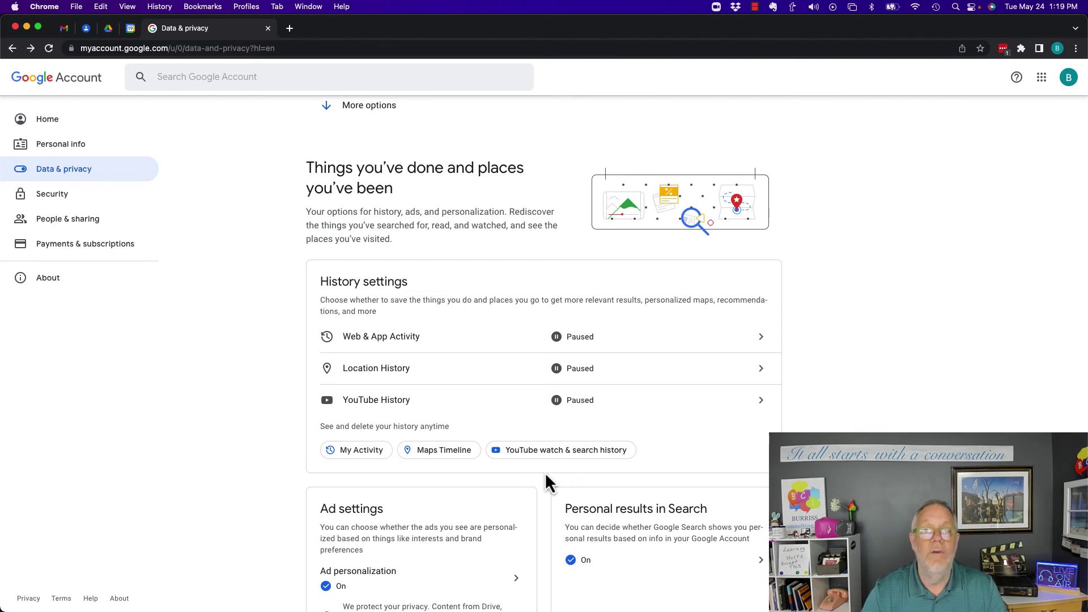
scroll(545, 475, "down", 5)
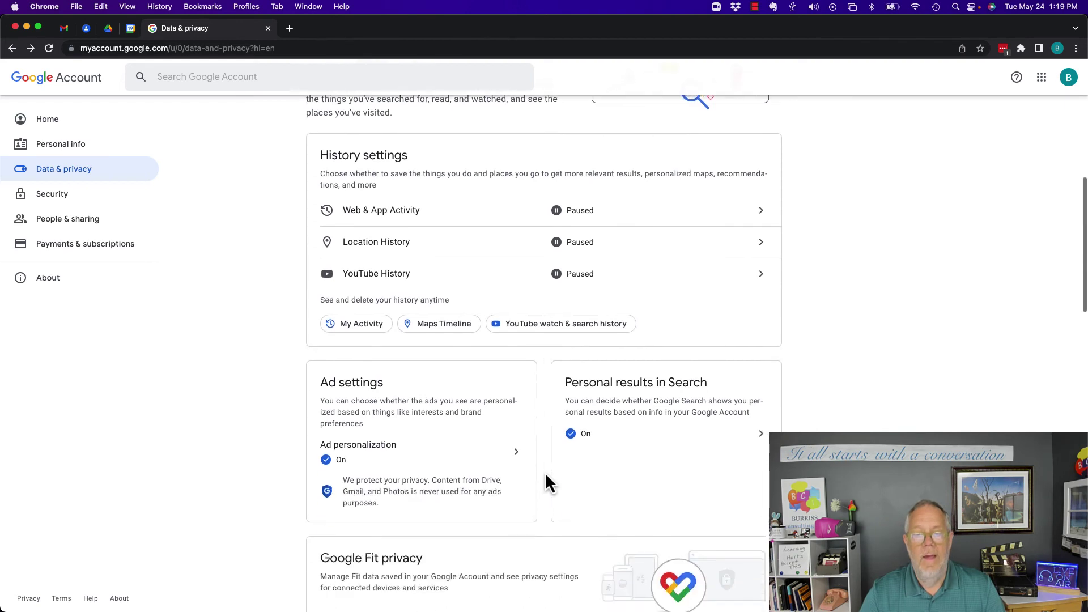
scroll(545, 475, "down", 7)
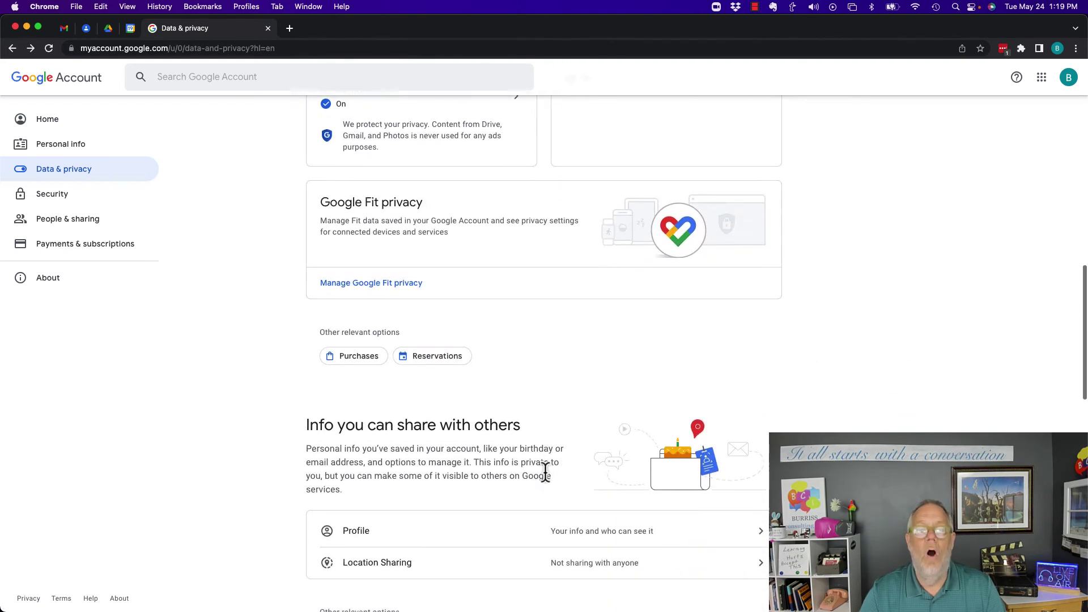
scroll(547, 481, "down", 5)
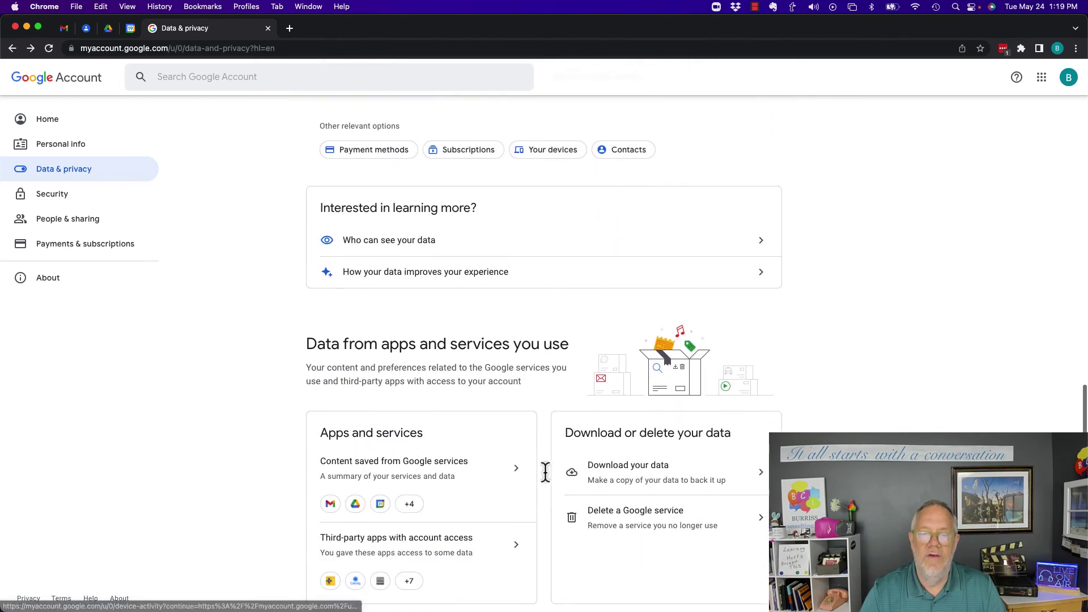
Step: Open the Security page from Google Account's left navigation
left_click(51, 196)
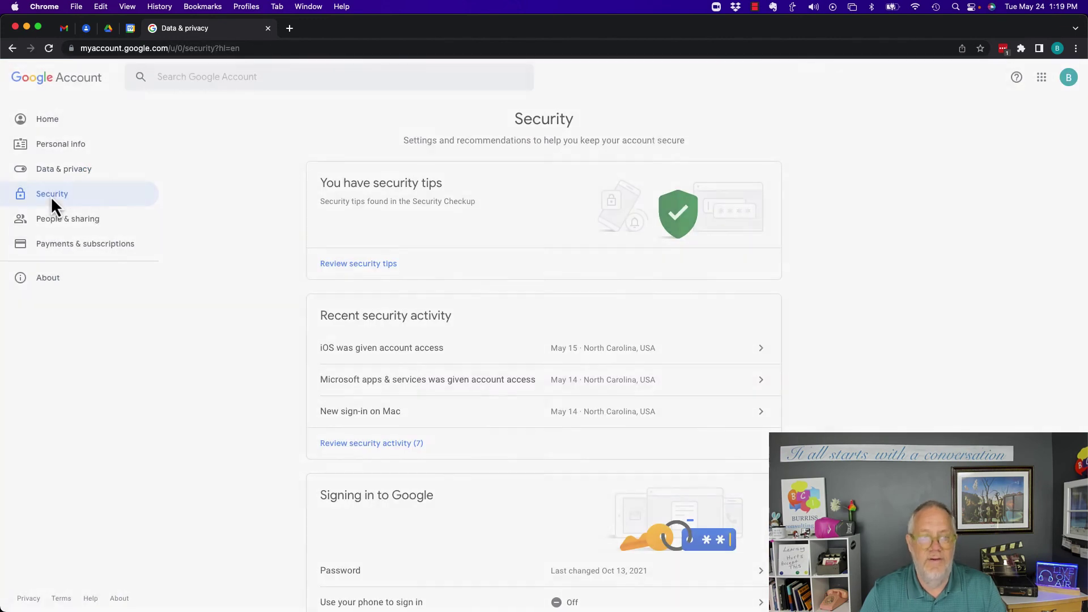